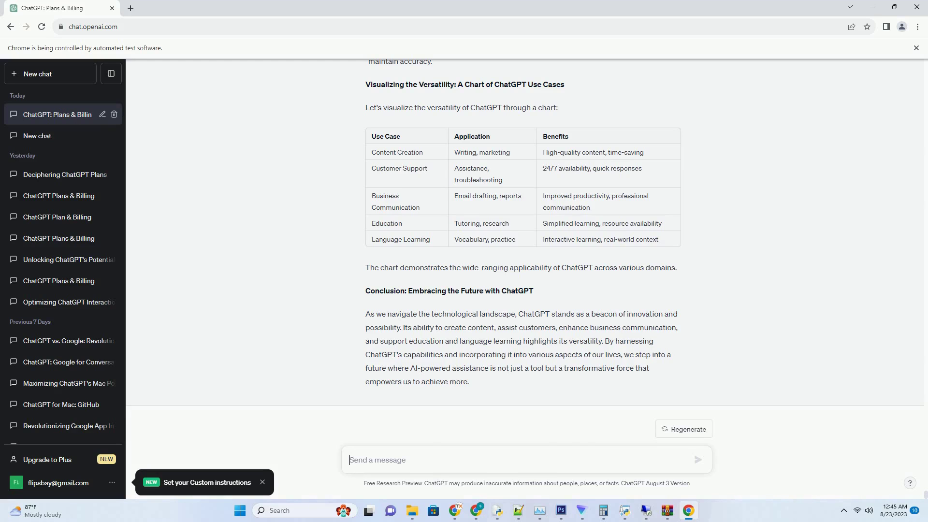
text(Create a SEO friendly blog post about chatgpt rewriter Use active voice. Write over 2000 words. Add very creative title for each sub heading. Ensure there are a minimum of 7 subheading without mentioning subheading. Each sub heading should have a minimum of two paragraphs. Atleast include 1 informative list and  chart if possible)
- Submit the prompt for a 2000+ word SEO blog post on ChatGPT Rewriter
key(Return)
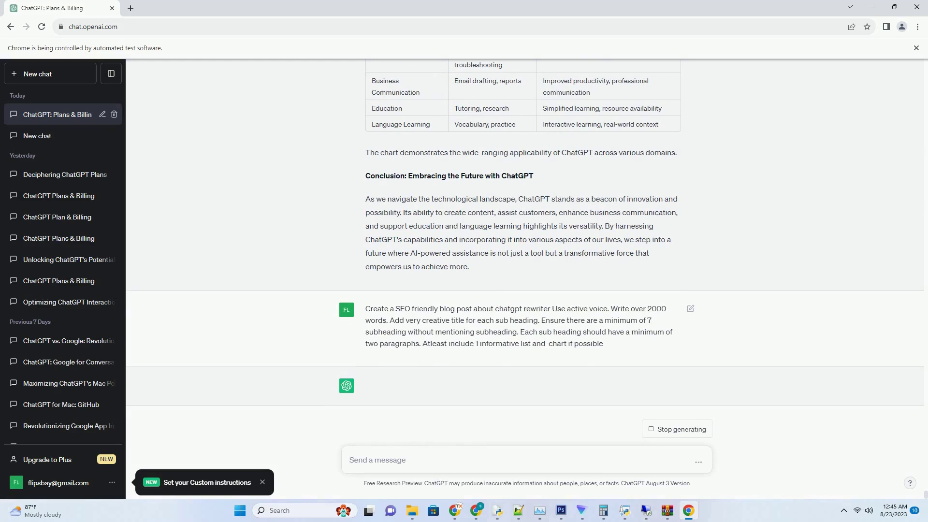